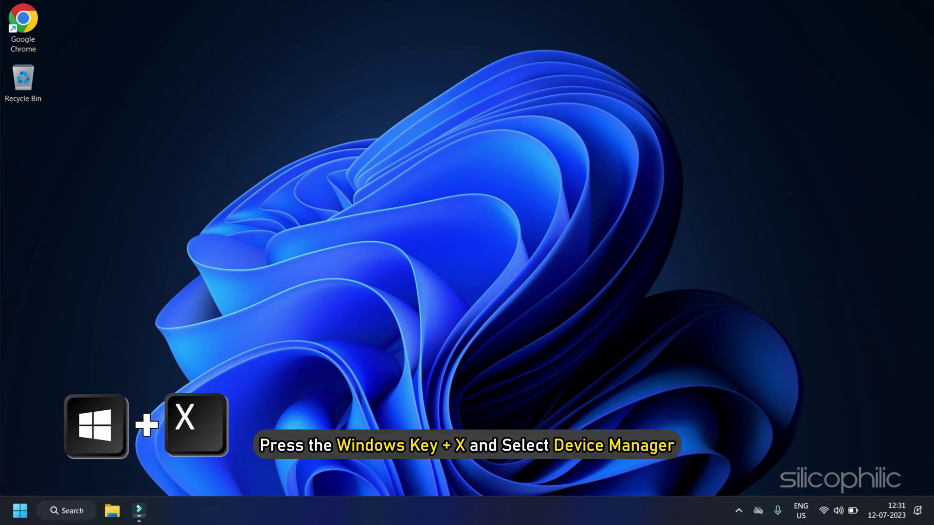
# Step: Run an automatic driver search for the Qualcomm QCA9377 wireless adapter under Network adapters
pyautogui.press('super+x')
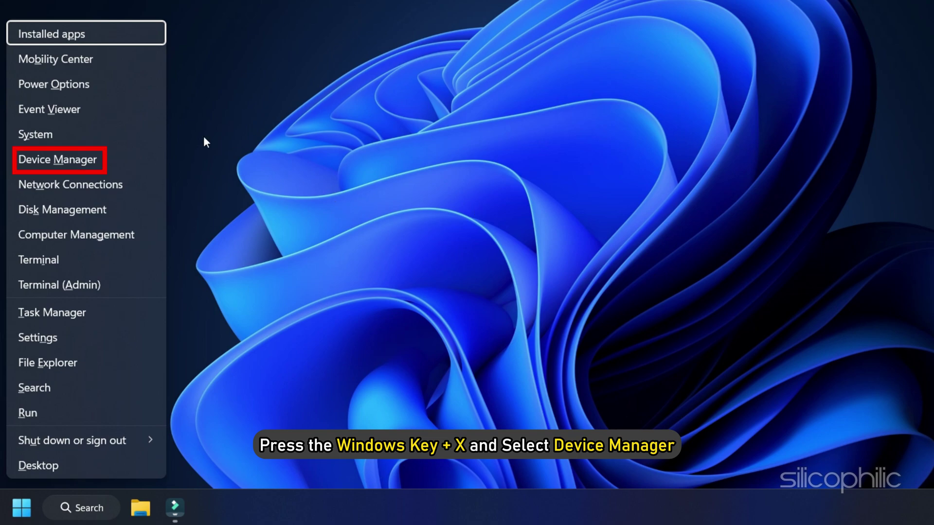
pyautogui.click(130, 160)
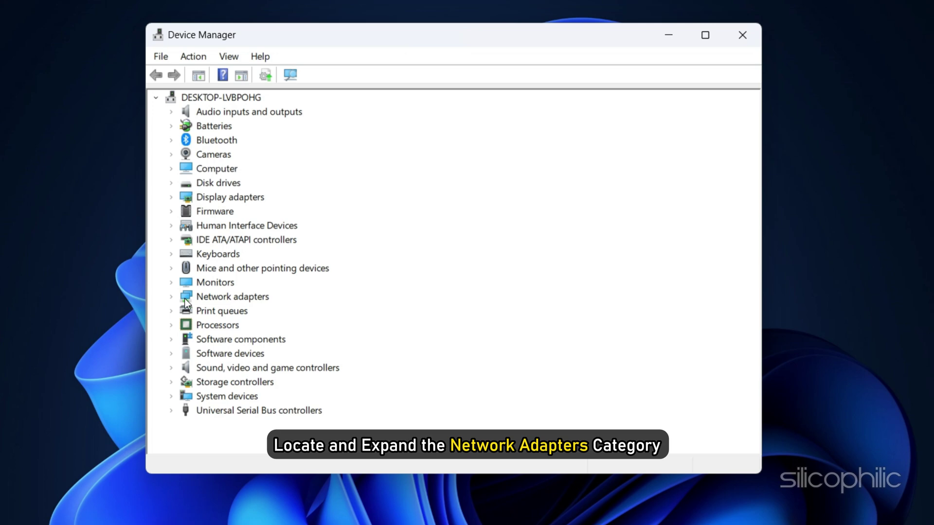
pyautogui.click(171, 296)
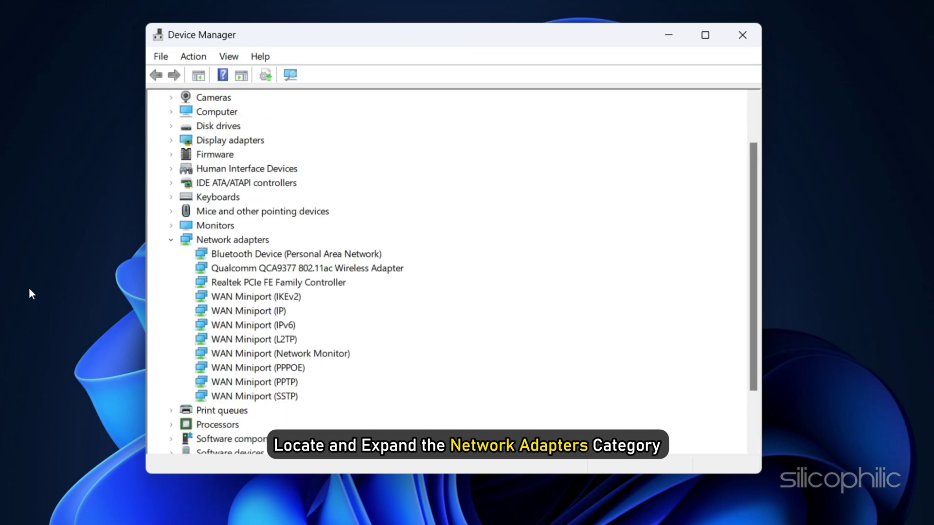
pyautogui.click(231, 269)
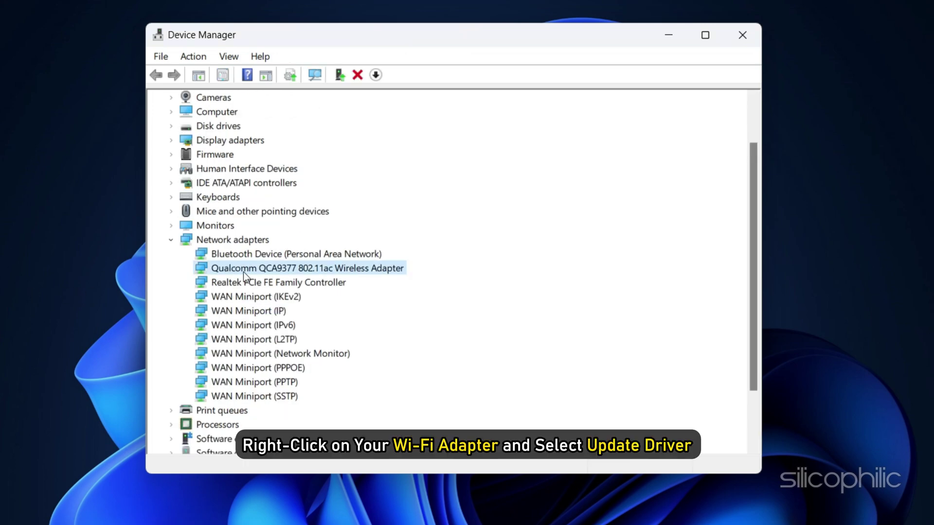
pyautogui.rightClick(380, 269)
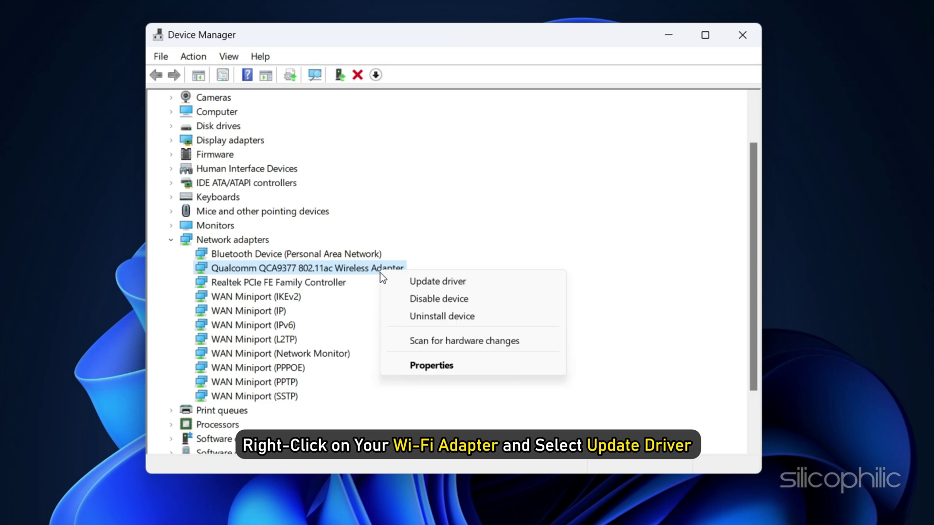
pyautogui.click(402, 287)
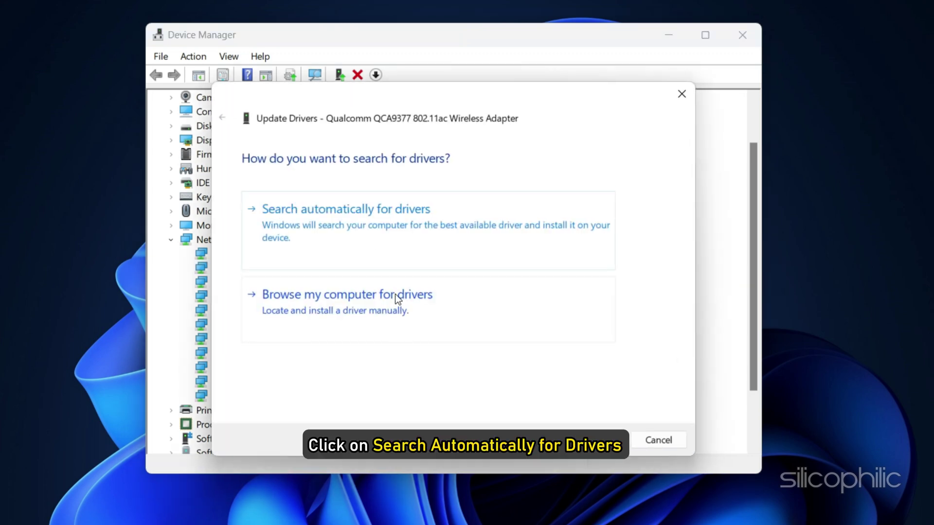
pyautogui.click(344, 224)
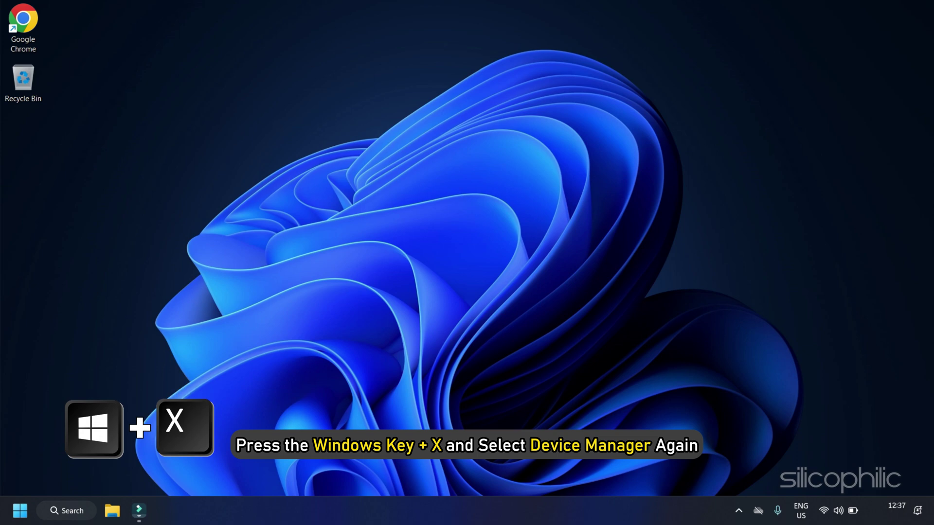
# Step: Reopen Device Manager and bring up the Qualcomm QCA9377 802.11ac adapter's Properties dialog
pyautogui.press('super+x')
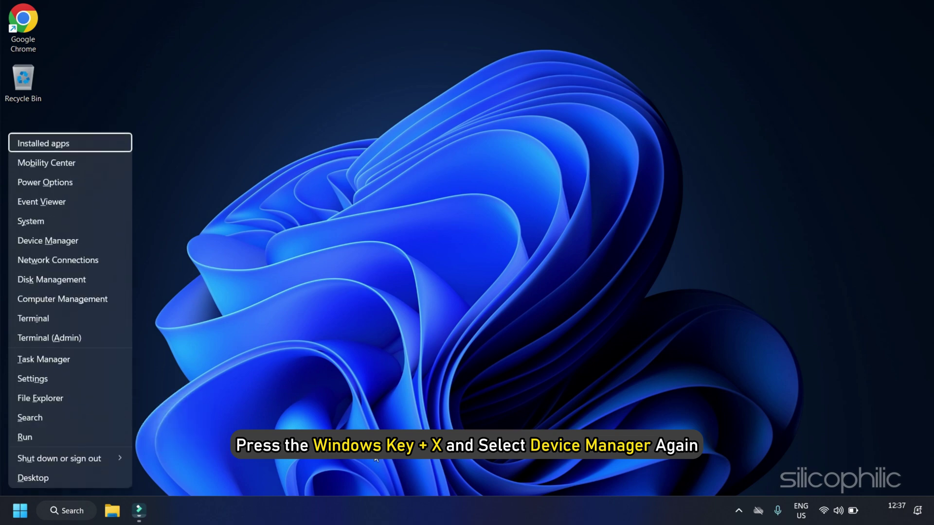
pyautogui.click(92, 243)
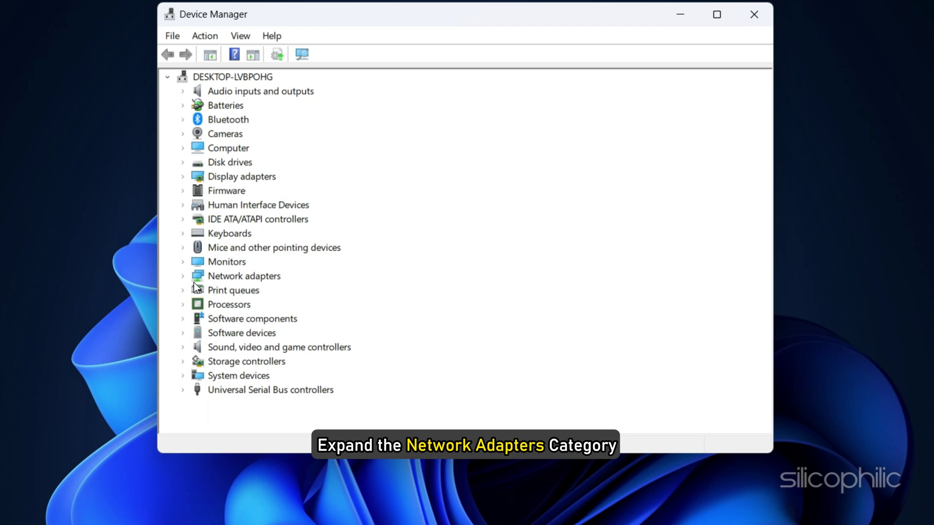
pyautogui.click(183, 277)
pyautogui.click(296, 290)
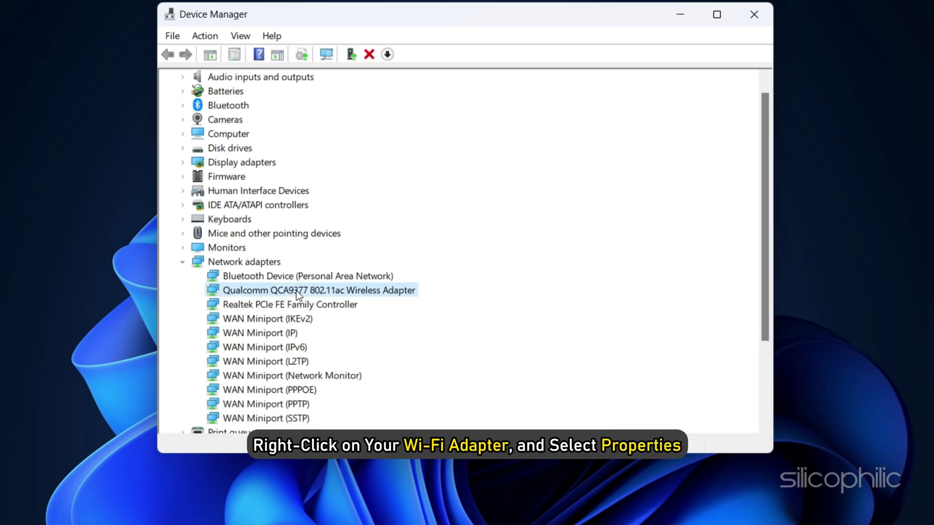
pyautogui.rightClick(296, 291)
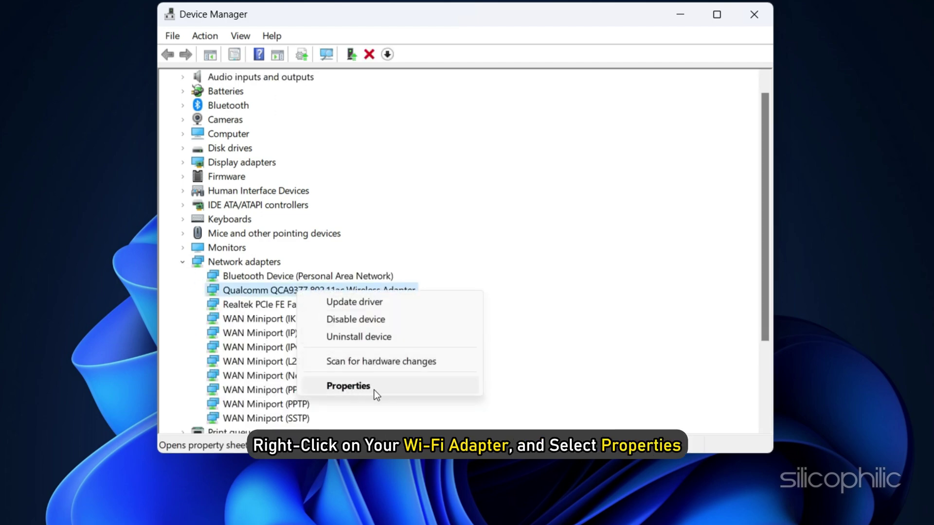
pyautogui.click(348, 386)
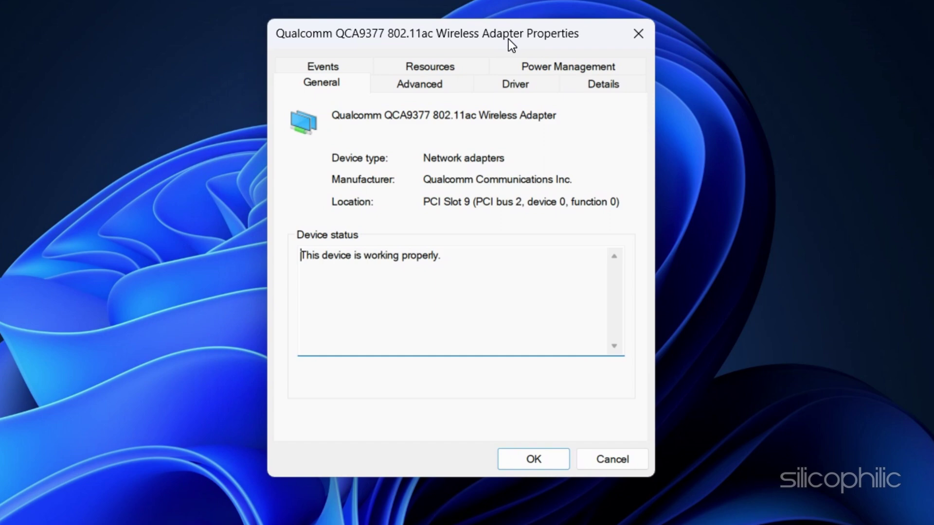
# Step: Set the adapter's Preferred Band to '3 - Prefer 5Ghz Band' and check the Wi-Fi list for 5G
pyautogui.click(426, 90)
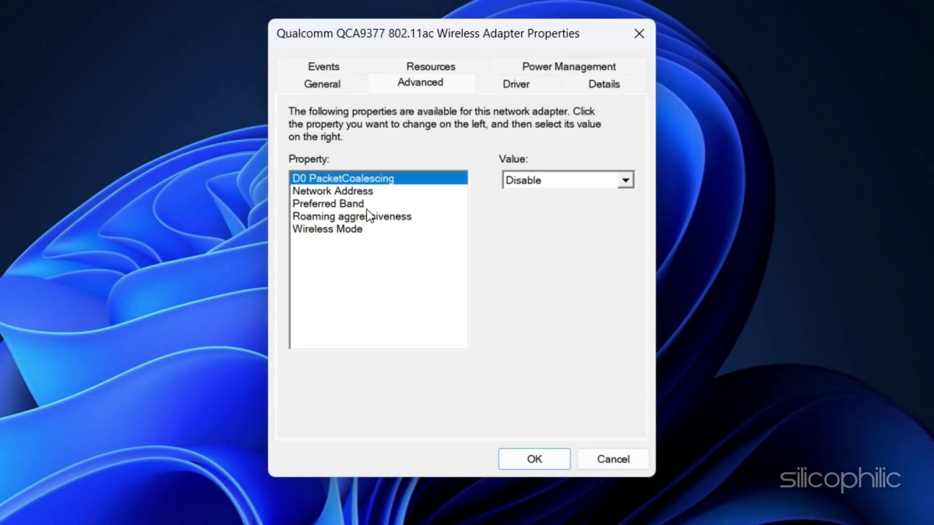
pyautogui.click(370, 205)
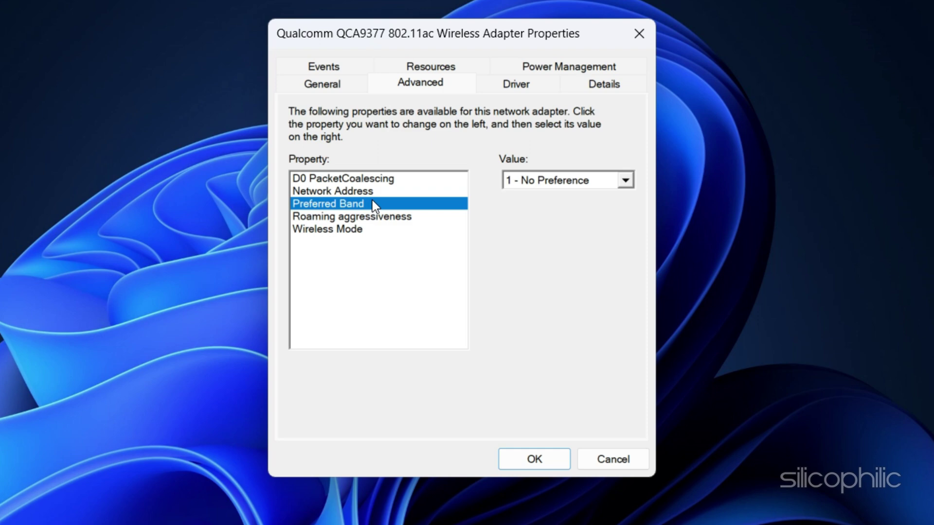
pyautogui.click(599, 185)
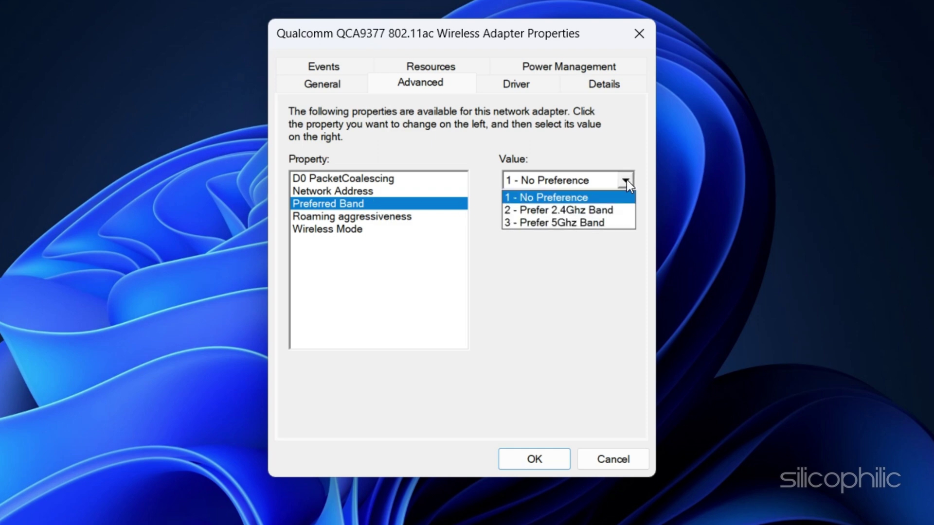
pyautogui.click(582, 226)
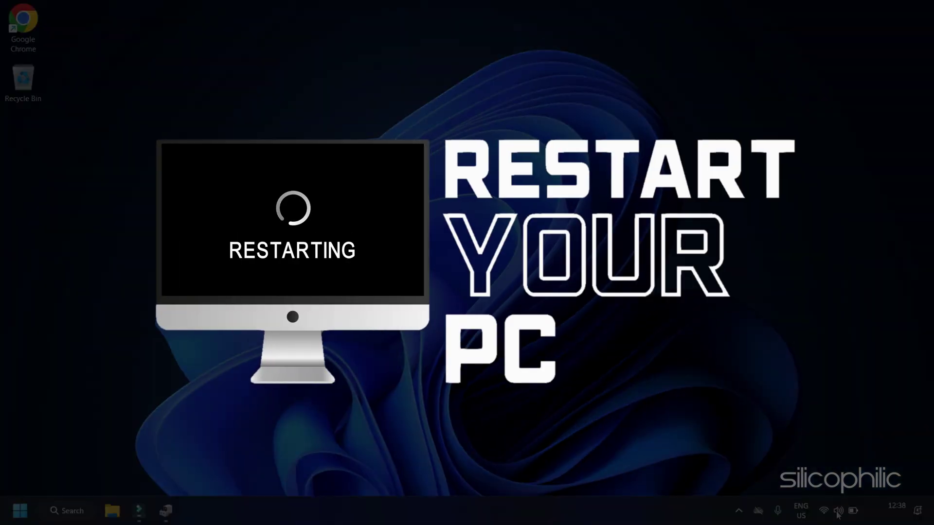
pyautogui.click(838, 515)
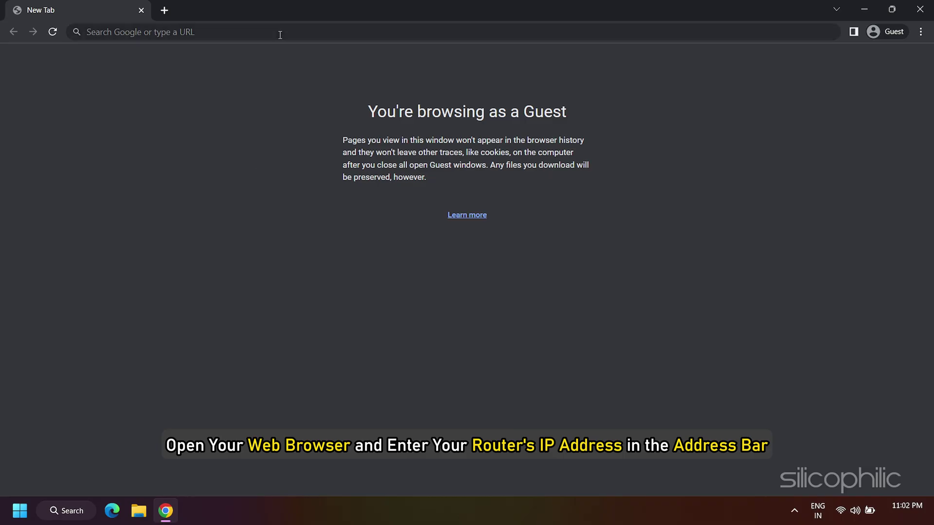
# Step: Load the TP-Link router login page at 192.168.0.1 in Chrome and select the password field
pyautogui.click(282, 38)
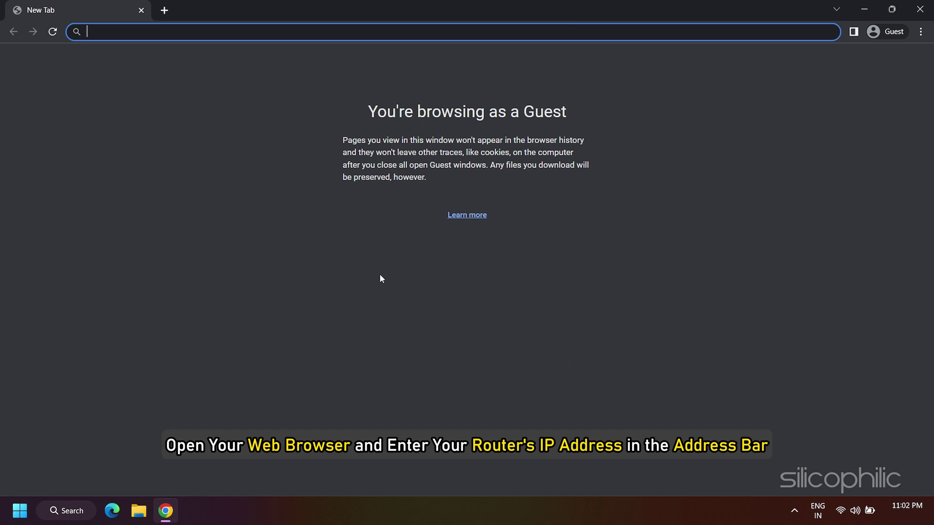
pyautogui.write('192.168.0.')
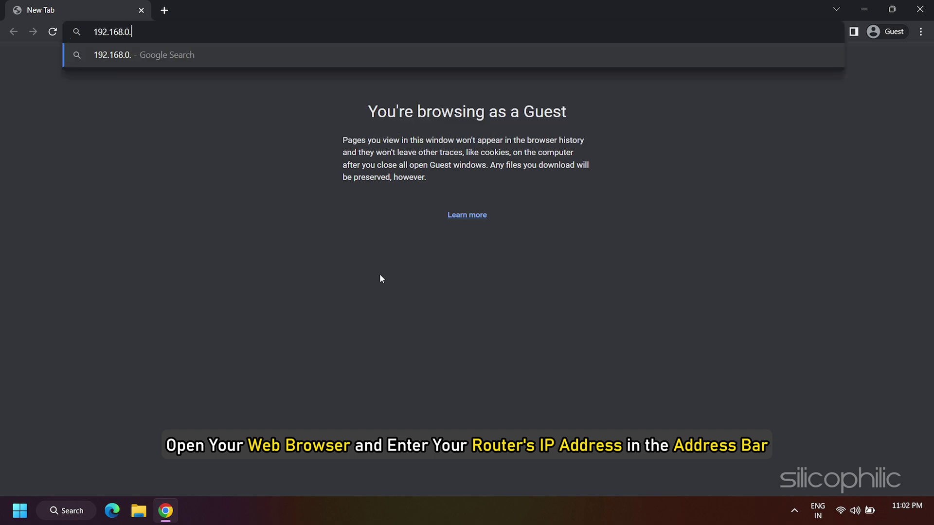
pyautogui.write('1')
pyautogui.press('Return')
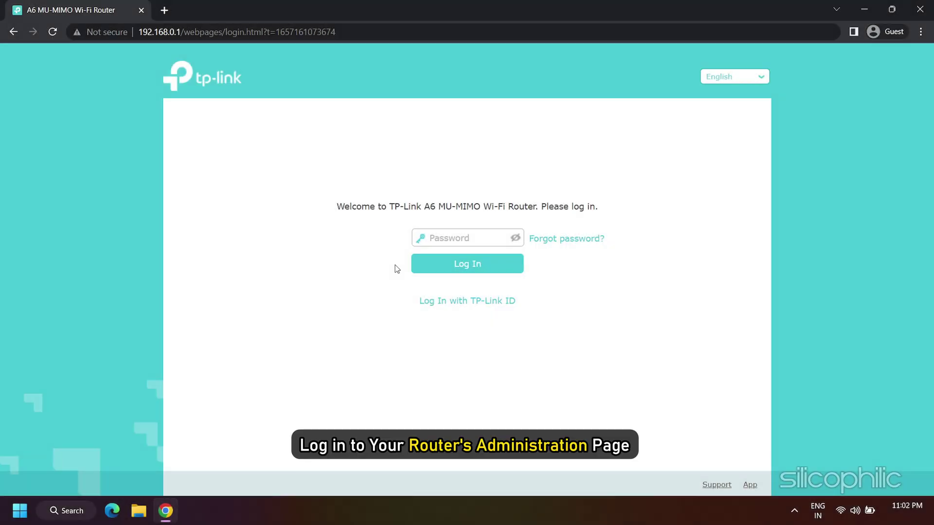
pyautogui.click(442, 237)
# Step: Log in with the admin password, enable the 5GHz wireless radio, and save the wireless settings
pyautogui.write('********')
pyautogui.write('****')
pyautogui.press('Return')
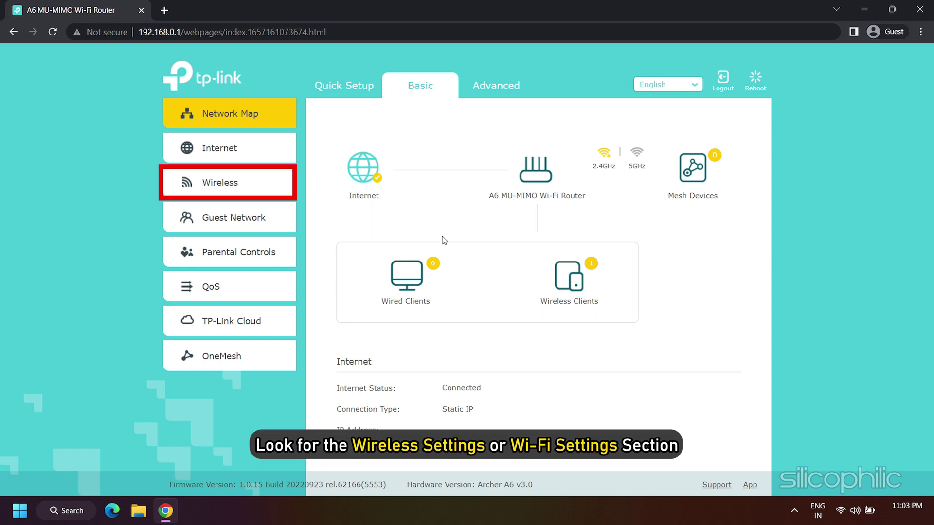
pyautogui.click(268, 182)
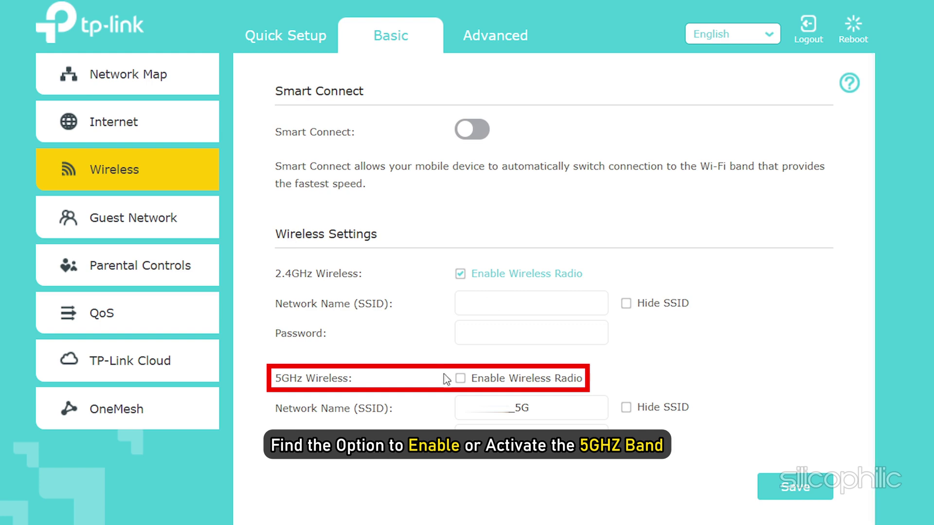
pyautogui.click(460, 379)
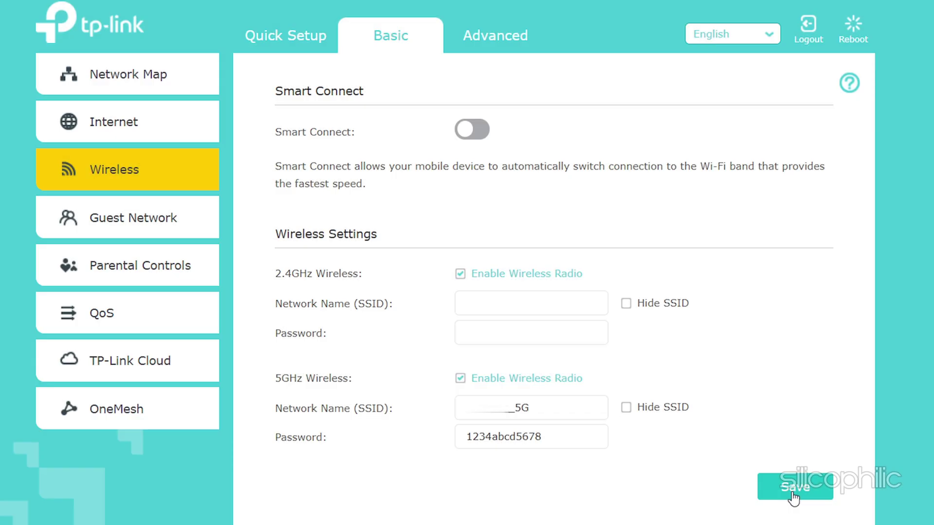
pyautogui.click(793, 492)
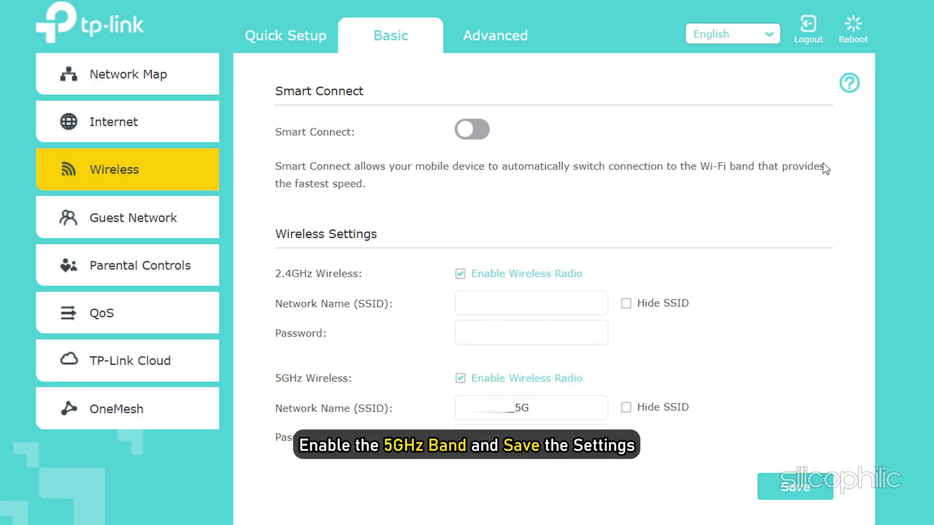
# Step: Reboot the router, confirming Yes, then check the available Wi-Fi networks
pyautogui.click(853, 29)
pyautogui.click(576, 291)
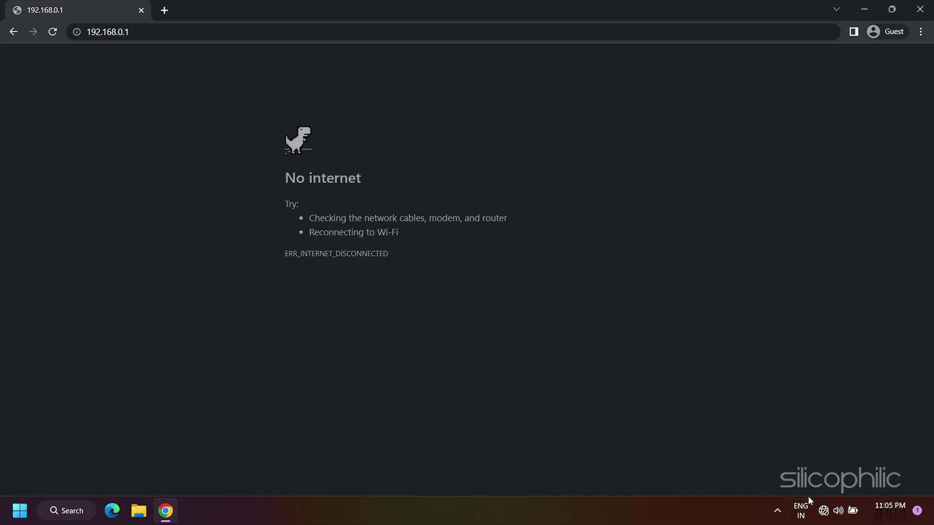
pyautogui.click(829, 510)
pyautogui.click(771, 232)
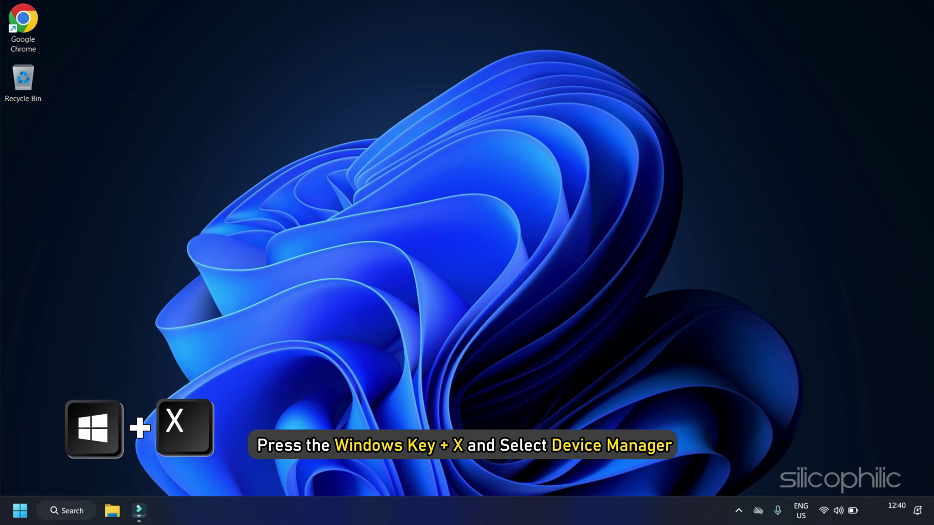
# Step: Reopen the Qualcomm QCA9377 802.11ac adapter's Properties from Device Manager's Network adapters list
pyautogui.press('super+x')
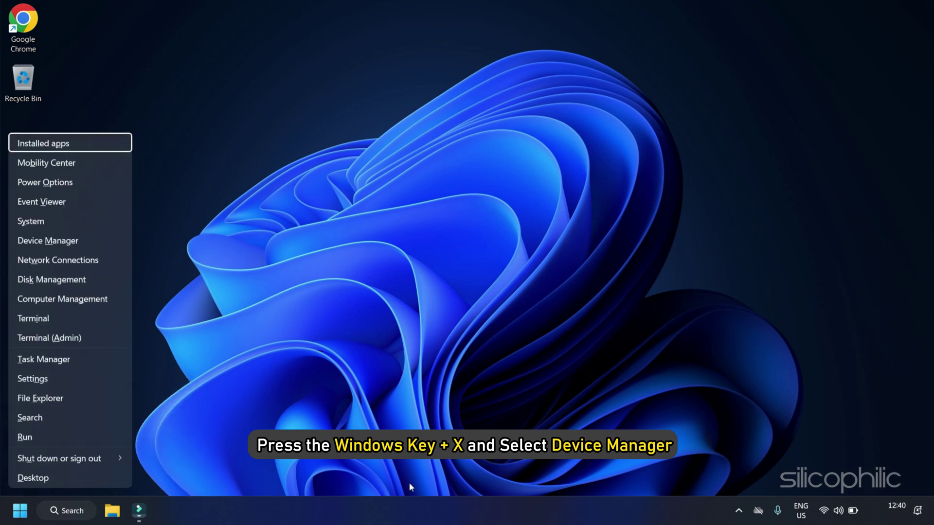
pyautogui.click(54, 240)
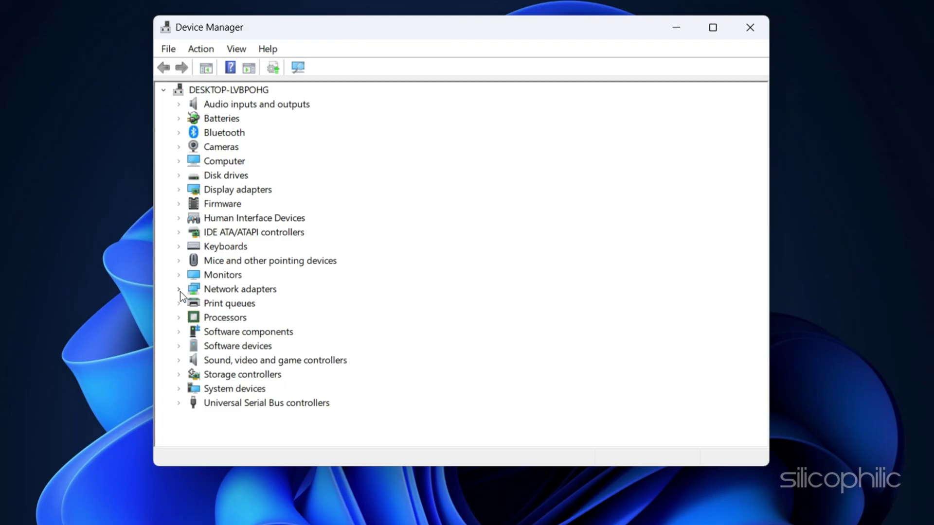
pyautogui.click(179, 289)
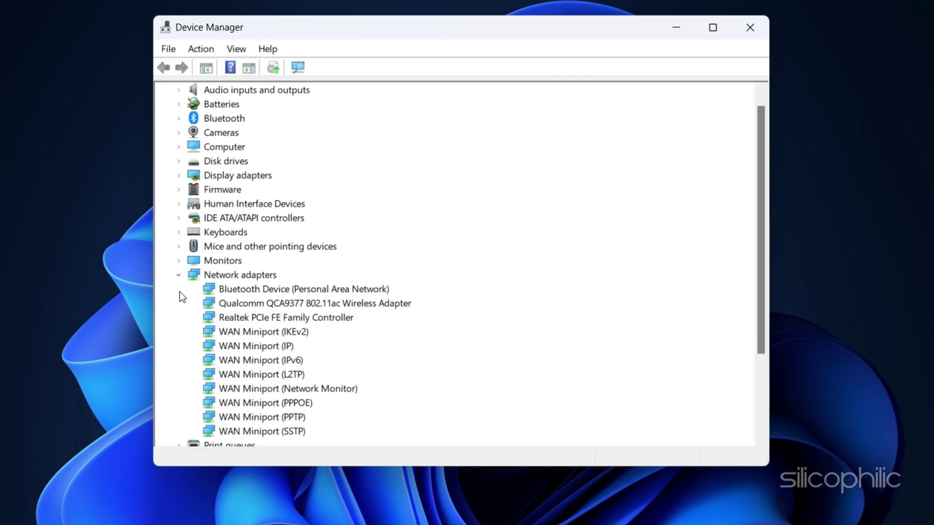
pyautogui.click(287, 304)
pyautogui.rightClick(288, 305)
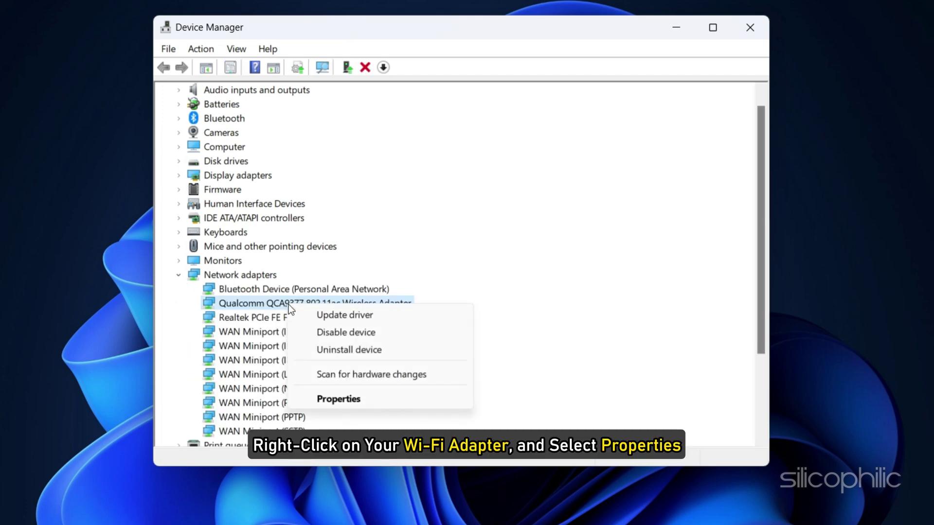
pyautogui.click(346, 403)
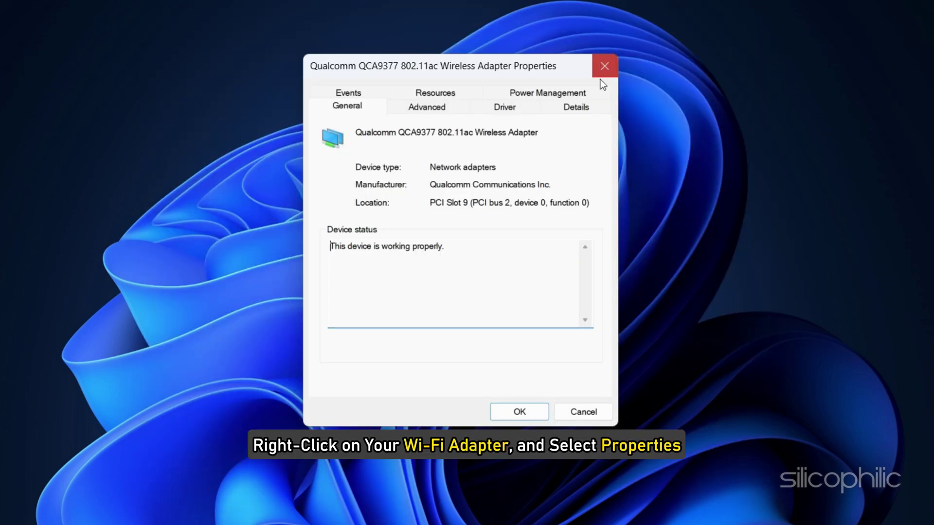
# Step: View the adapter's power-saving options on the Power Management tab
pyautogui.click(547, 95)
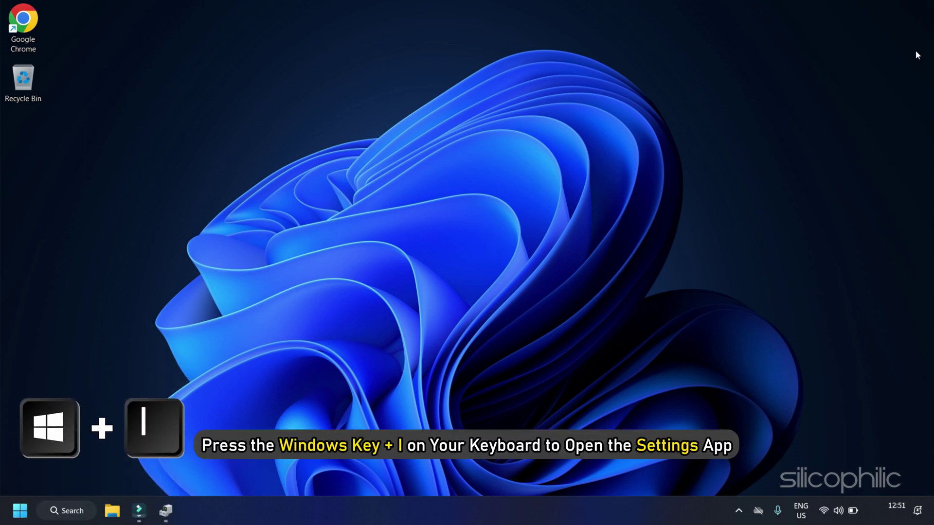
# Step: Reset all network adapters via Network & internet > Advanced network settings > Network reset, confirming Yes
pyautogui.press('super+i')
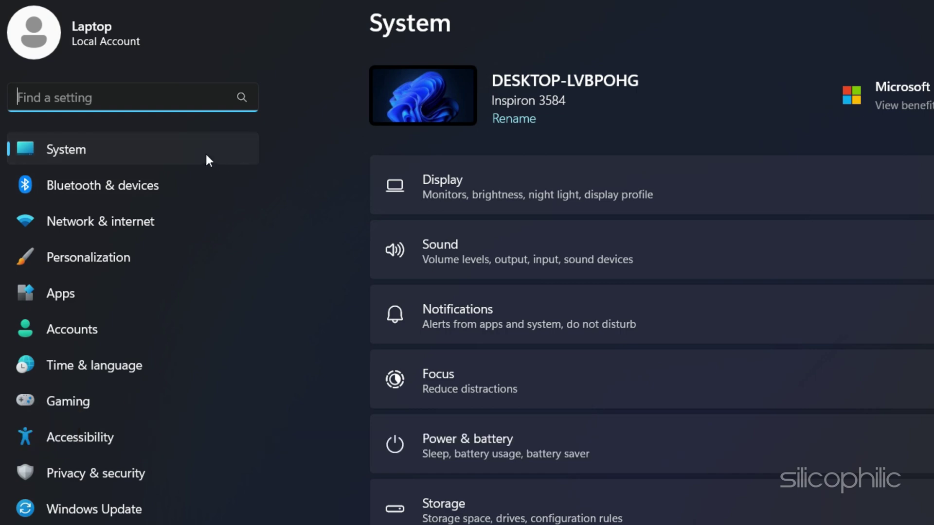
pyautogui.click(169, 232)
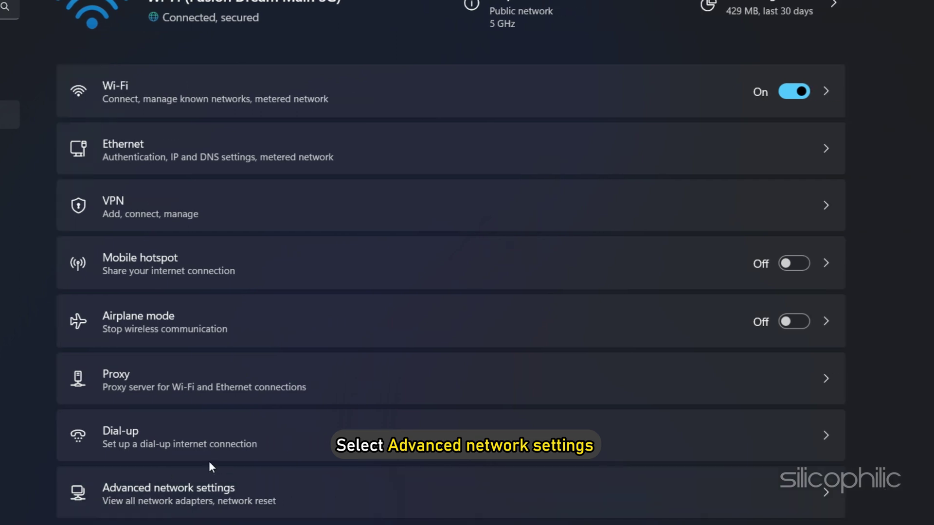
pyautogui.click(209, 464)
pyautogui.scroll(-3, 264, 449)
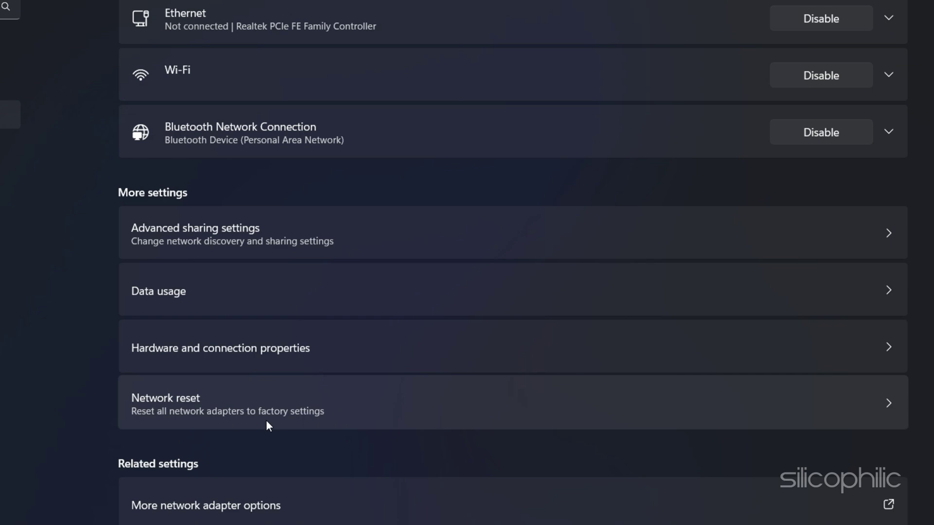
pyautogui.click(321, 404)
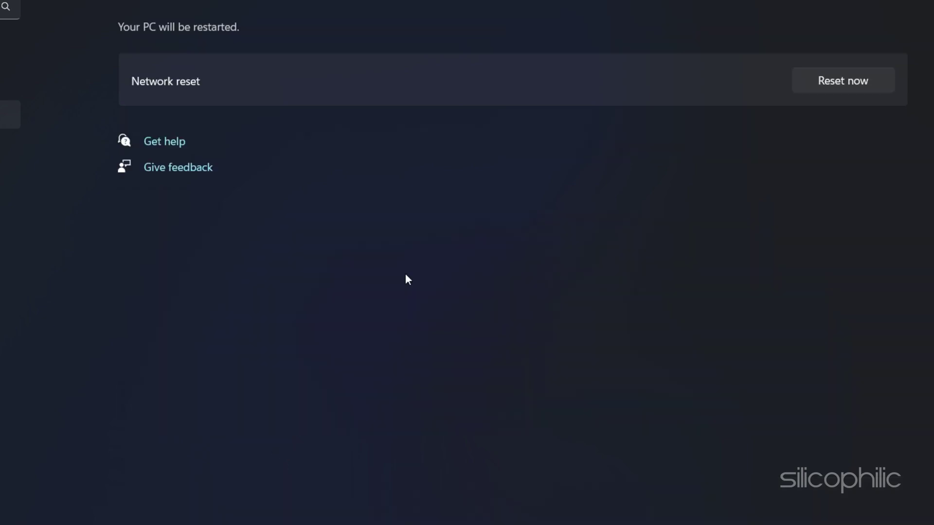
pyautogui.click(842, 91)
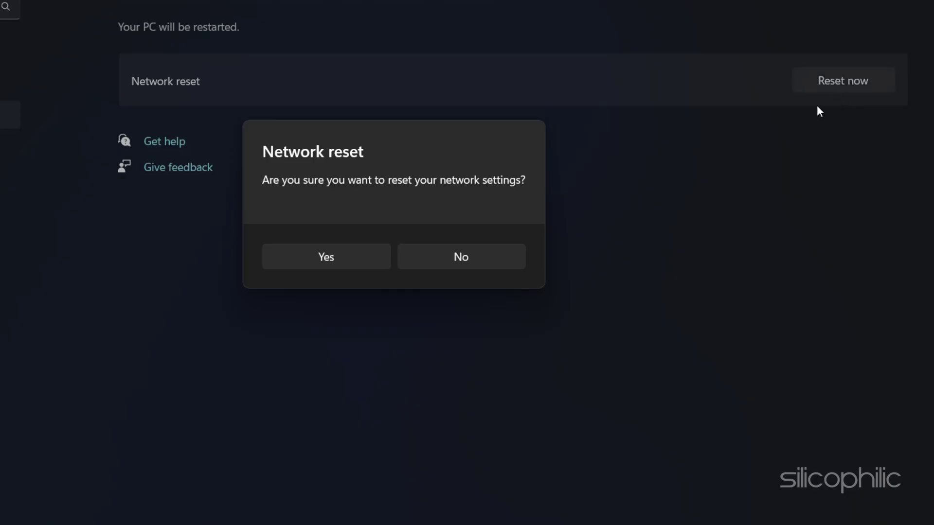
pyautogui.click(376, 259)
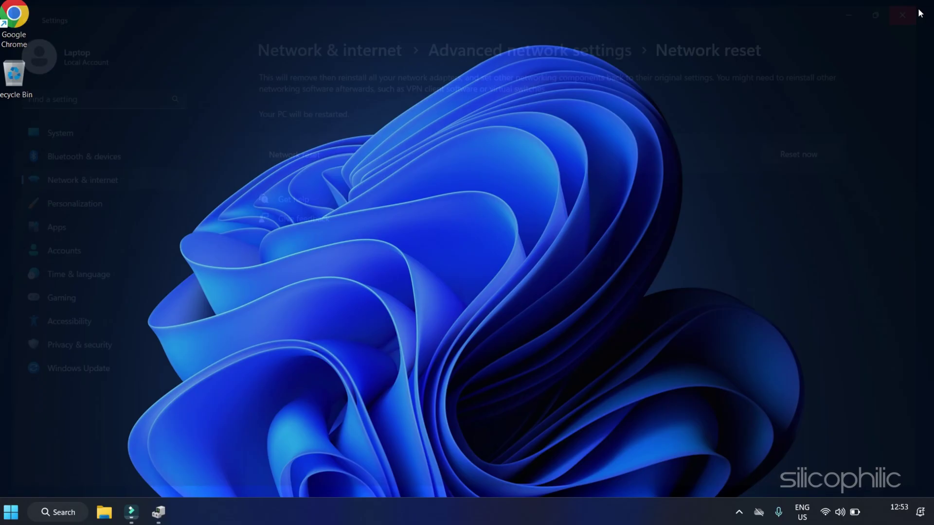